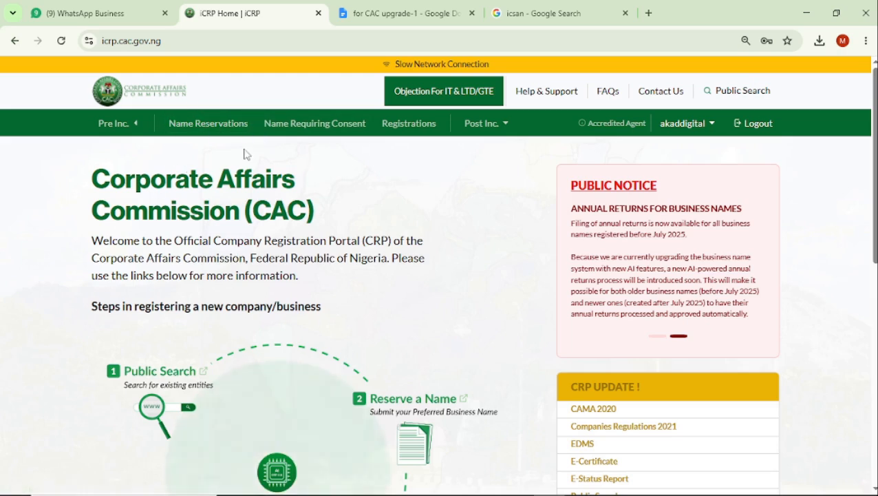
Step: Start a new name reservation from the Name Reservations page
left_click(213, 131)
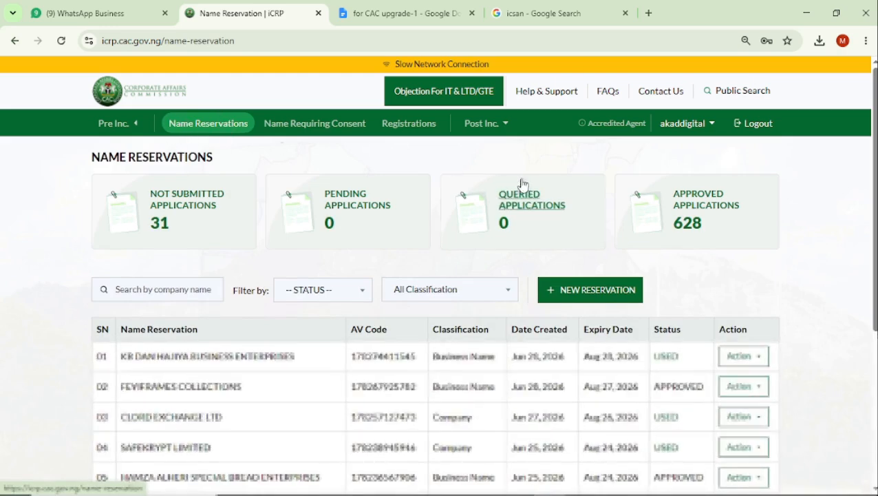
left_click(608, 292)
scroll(240, 370, "down", 1)
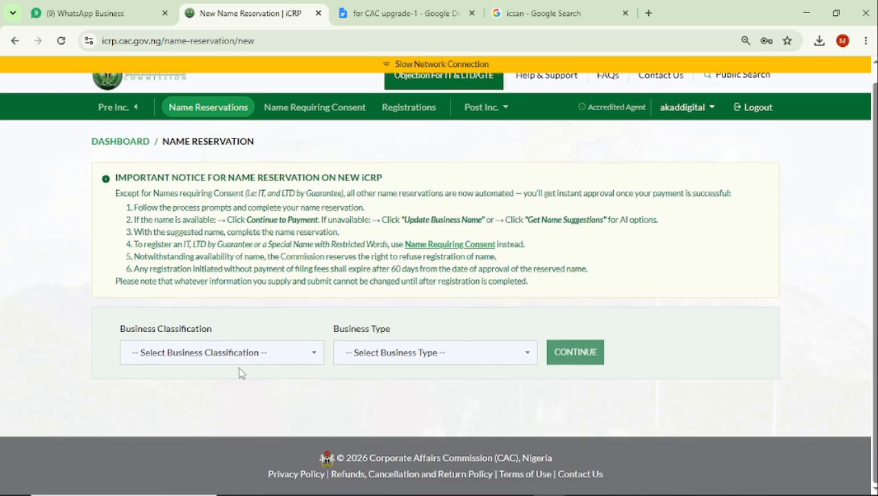
Step: Set the business classification to Business Name and the business type to Sole Proprietor, and continue to the company information
left_click(271, 354)
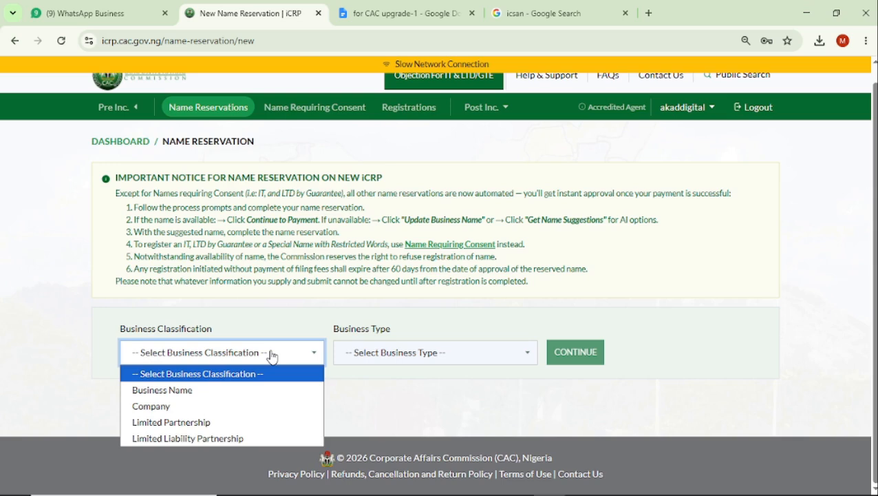
left_click(172, 394)
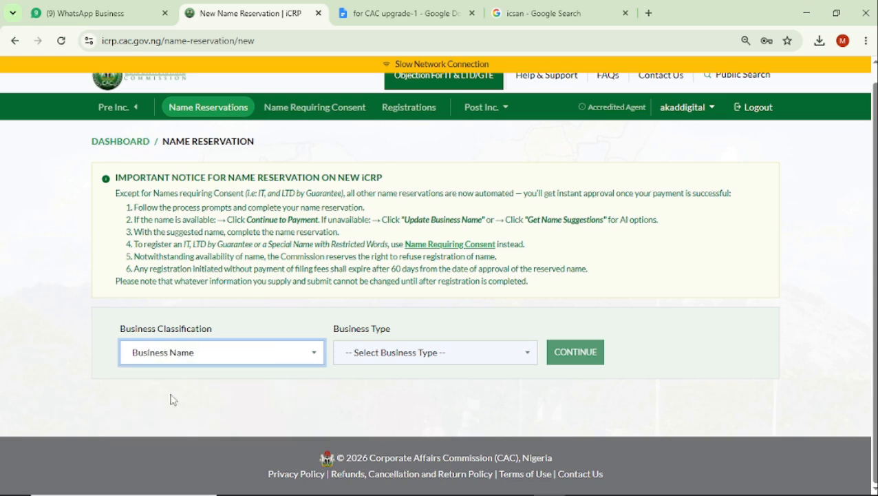
left_click(461, 364)
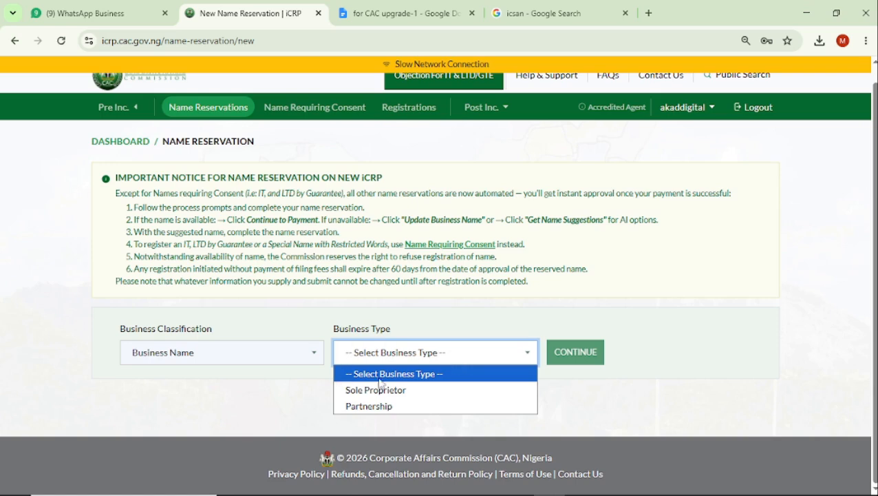
left_click(427, 391)
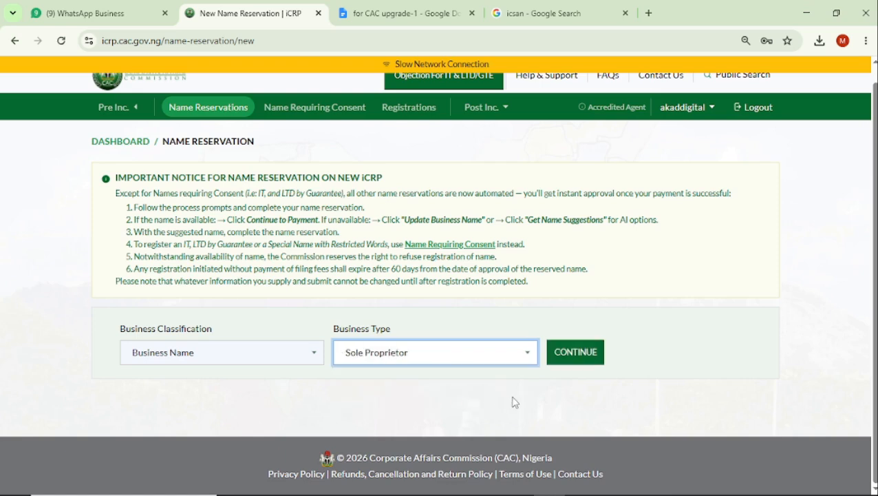
left_click(589, 354)
scroll(437, 357, "down", 3)
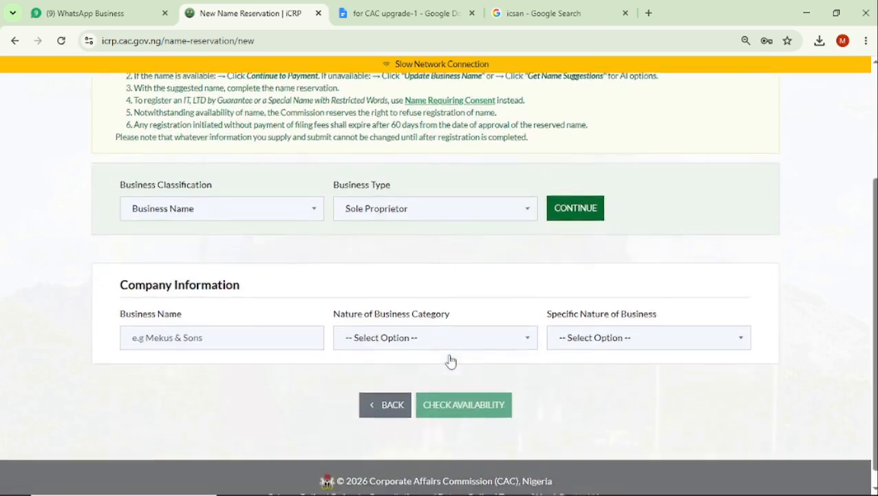
Step: Enter "Dokun frozen foods depot" as business name, with category Administrative And Support Services Activities and specific nature Frozen Foods Services
left_click(182, 314)
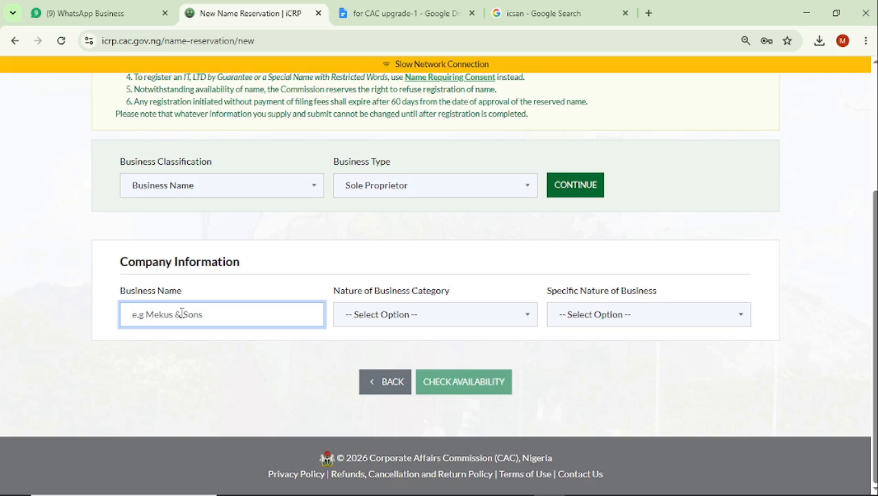
type("Dokun frozen foods depot")
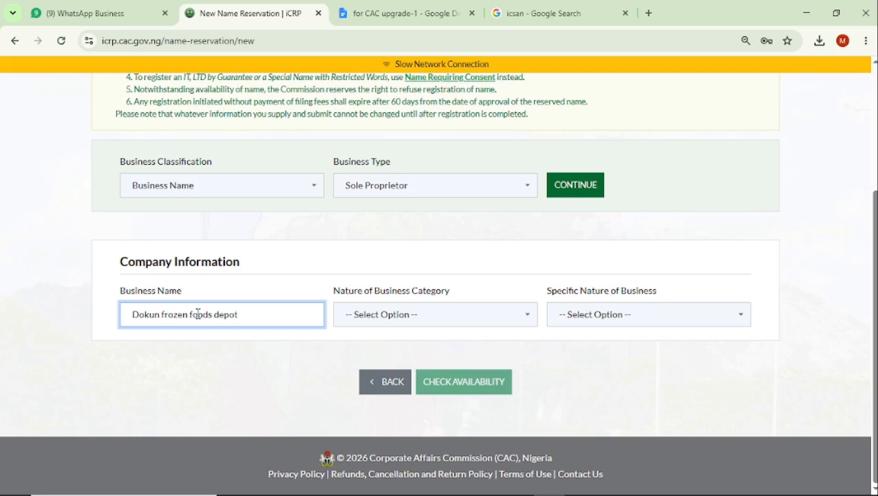
left_click(441, 315)
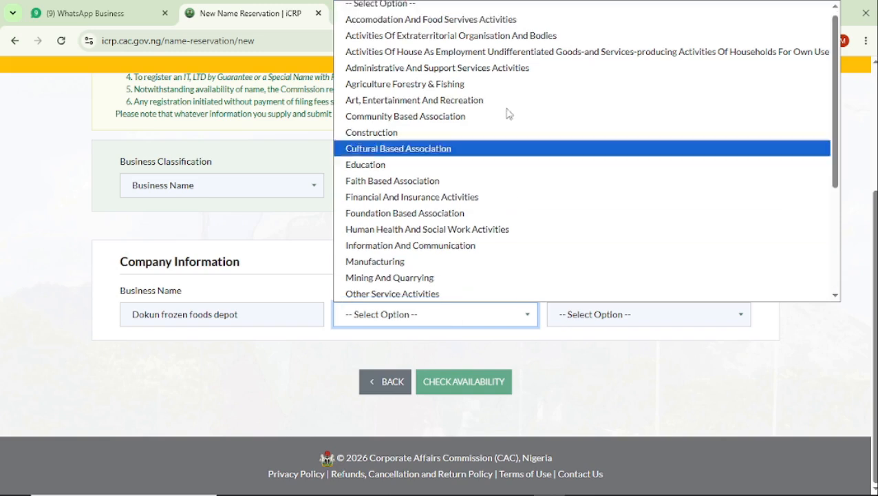
left_click(432, 73)
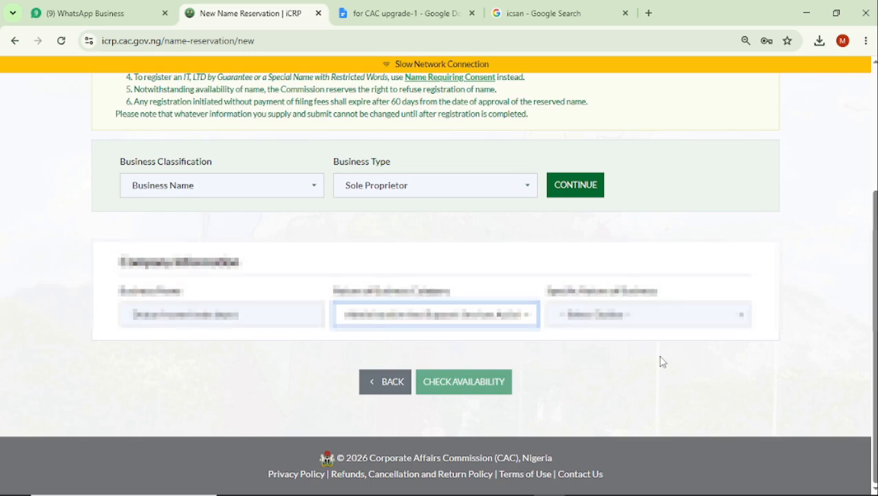
left_click(692, 320)
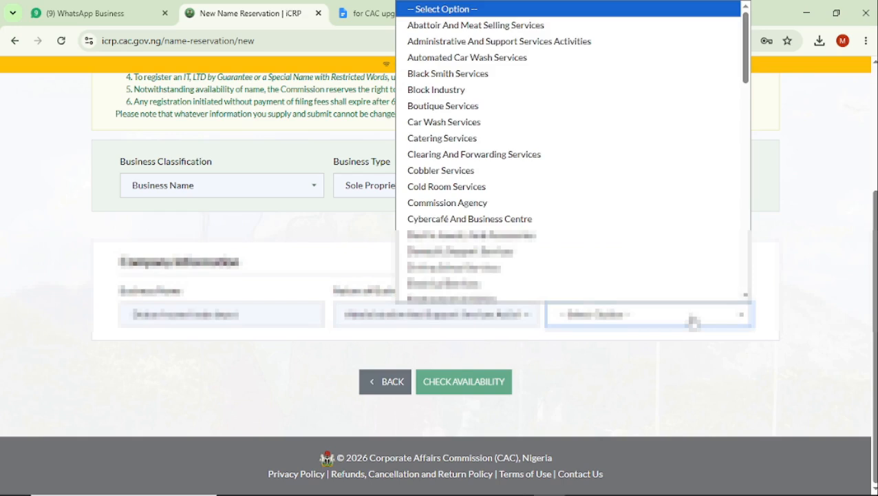
scroll(619, 197, "down", 3)
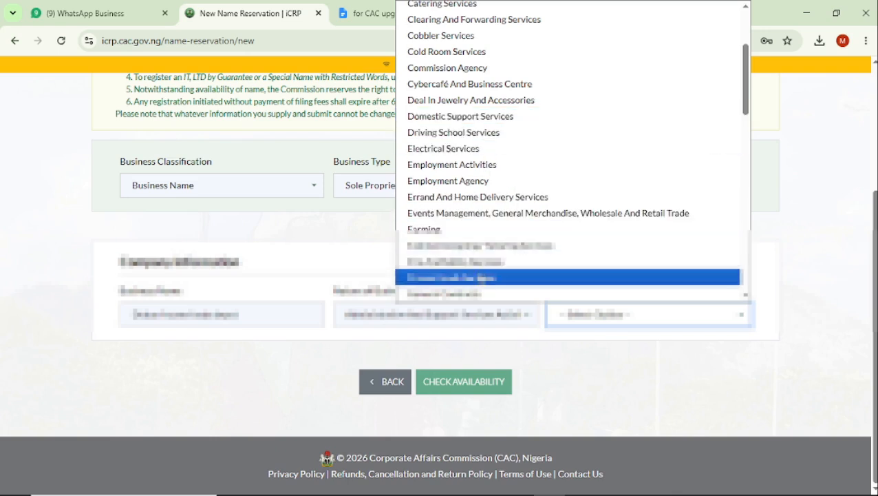
left_click(478, 276)
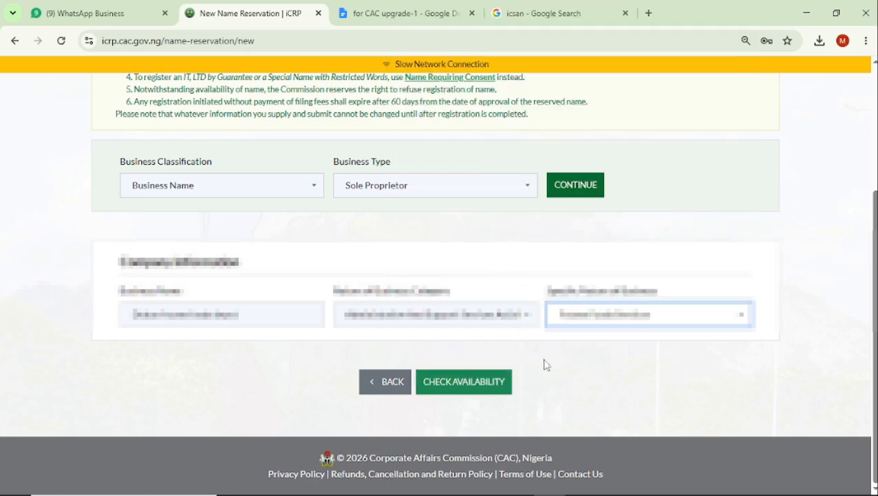
Step: Check the availability of the proposed business name and continue past the result message
scroll(545, 362, "up", 1)
scroll(557, 365, "down", 1)
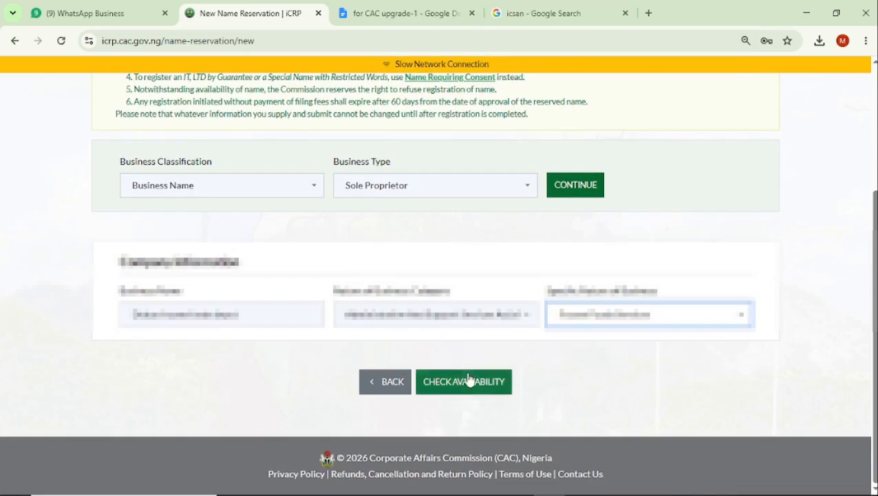
left_click(469, 381)
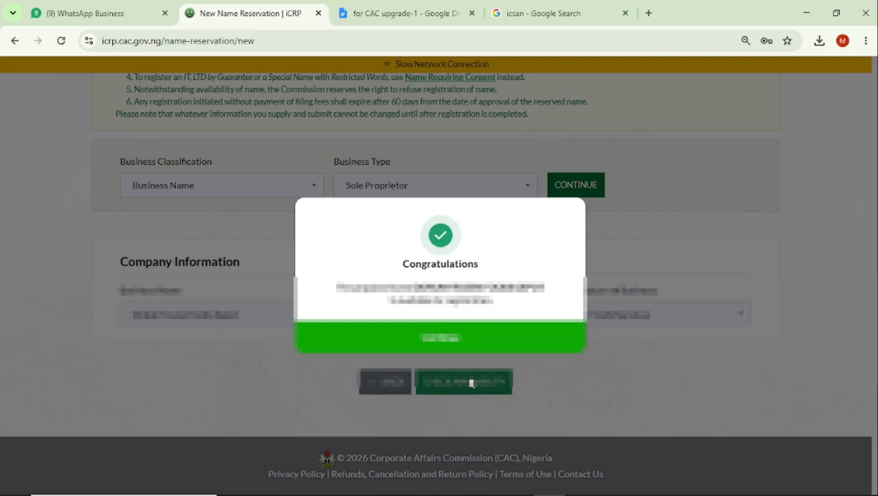
left_click(455, 338)
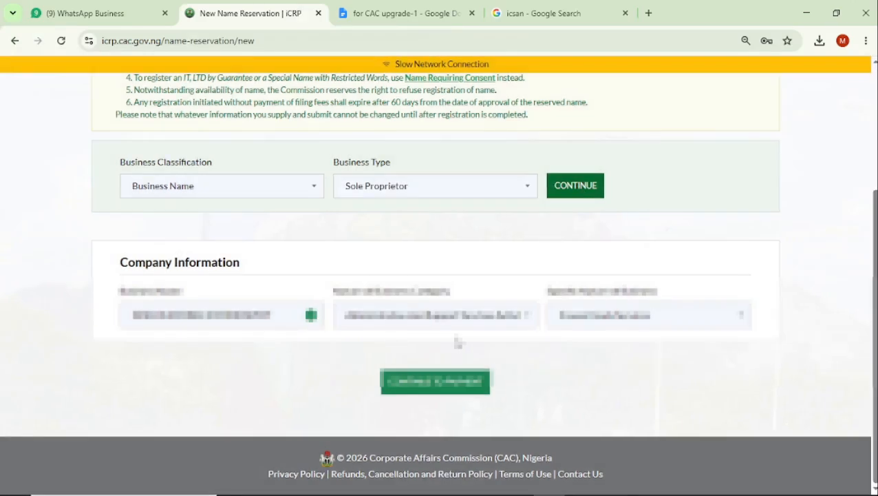
Step: Proceed to payment, copy the Remita RRR, and pay the reservation fee through Remita by bank transfer, declaring the money sent
left_click(456, 384)
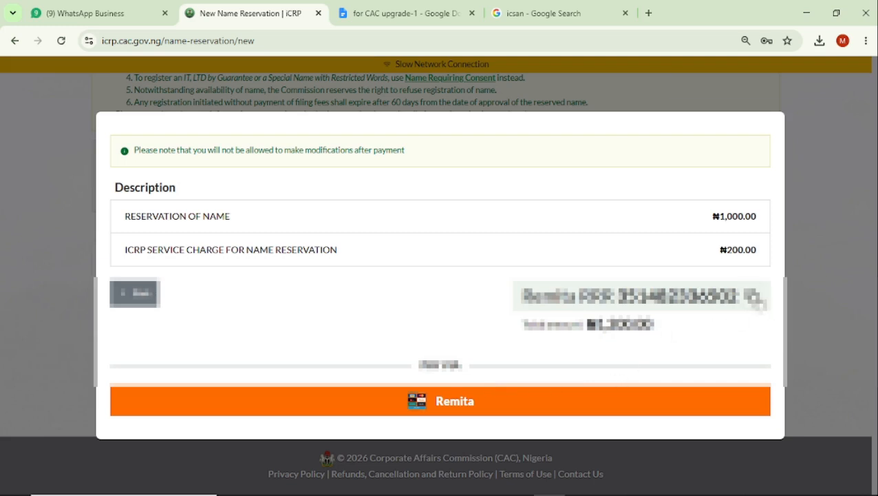
left_click(755, 300)
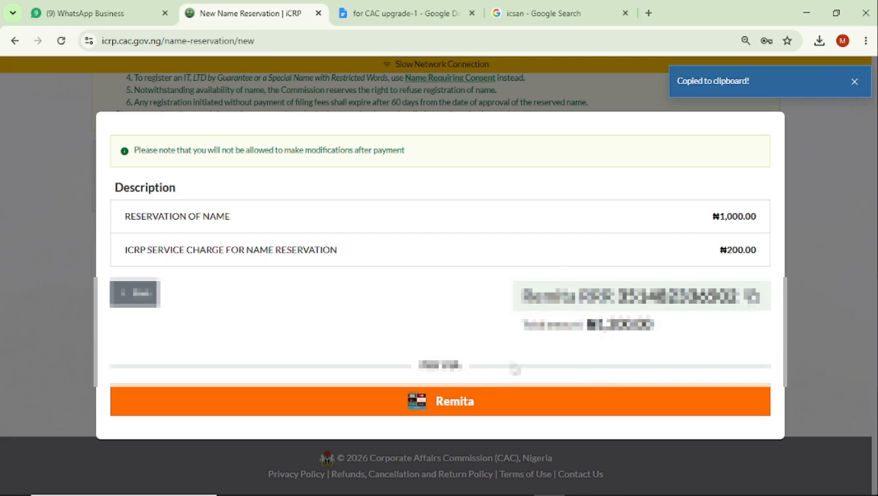
left_click(492, 402)
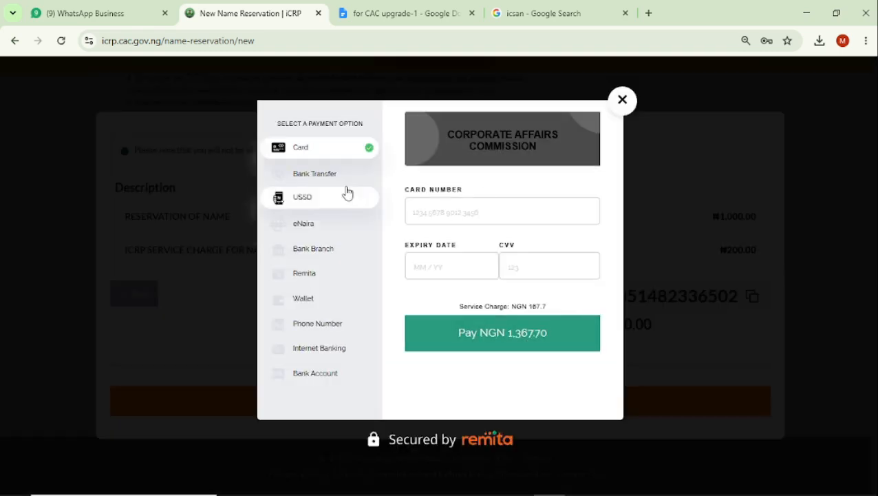
left_click(320, 180)
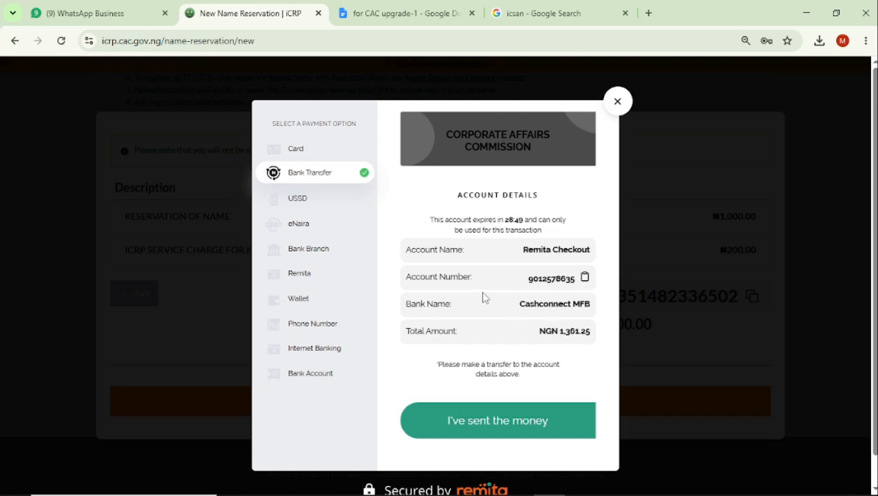
left_click(494, 422)
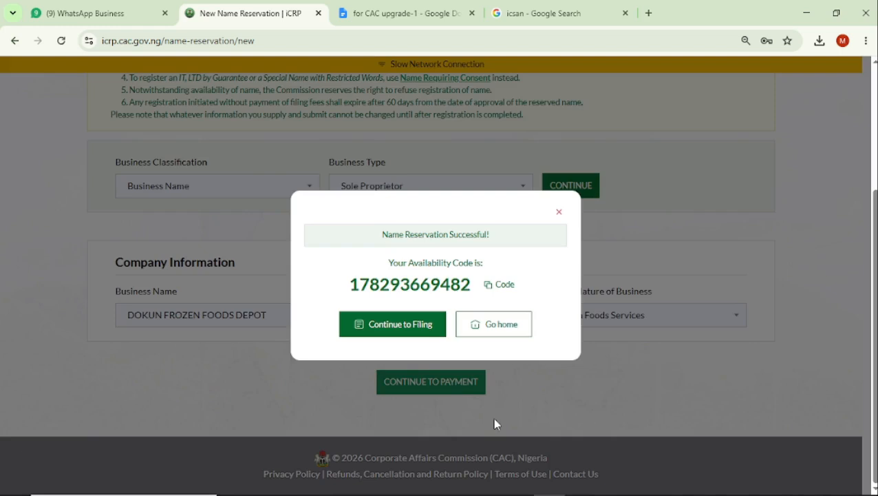
Step: Continue to filing, set the business commencement date to 01/07/2026, and save the company information without storing the address in the browser
left_click(402, 325)
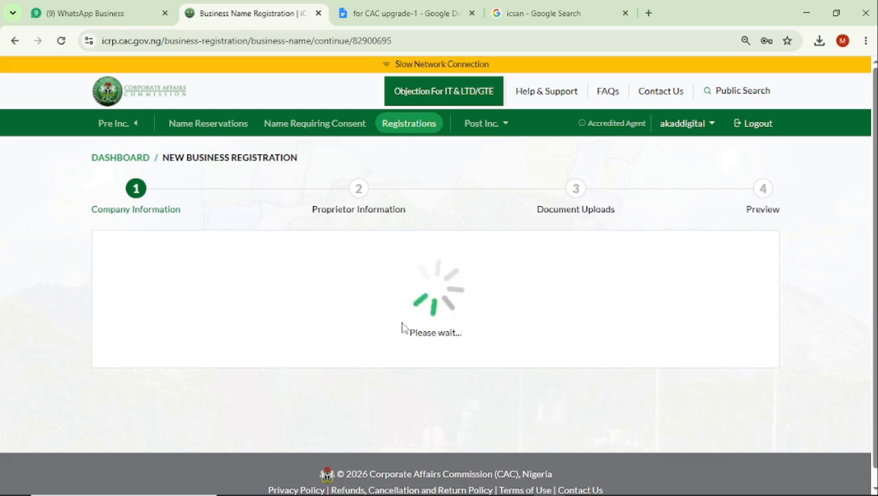
scroll(518, 322, "down", 2)
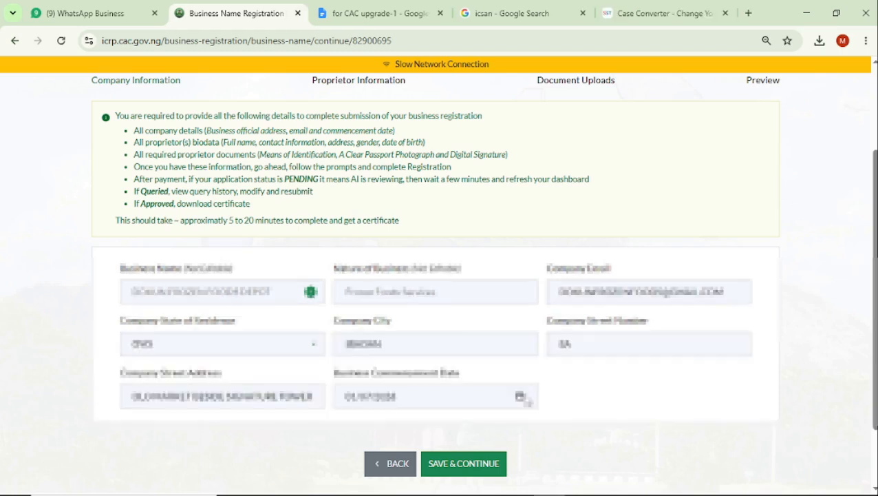
left_click(519, 396)
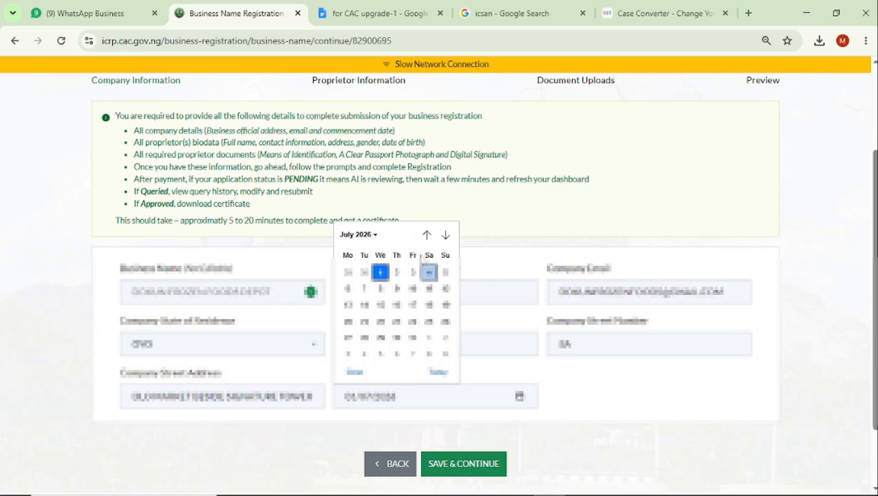
left_click(438, 372)
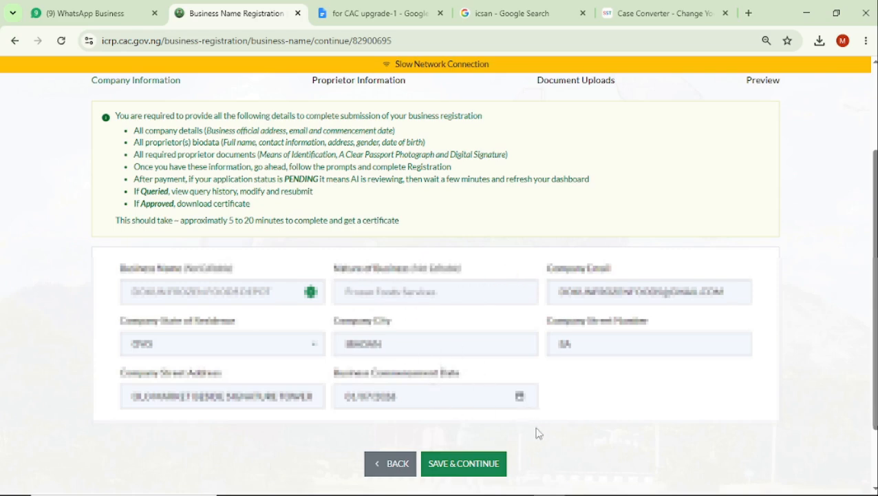
left_click(474, 400)
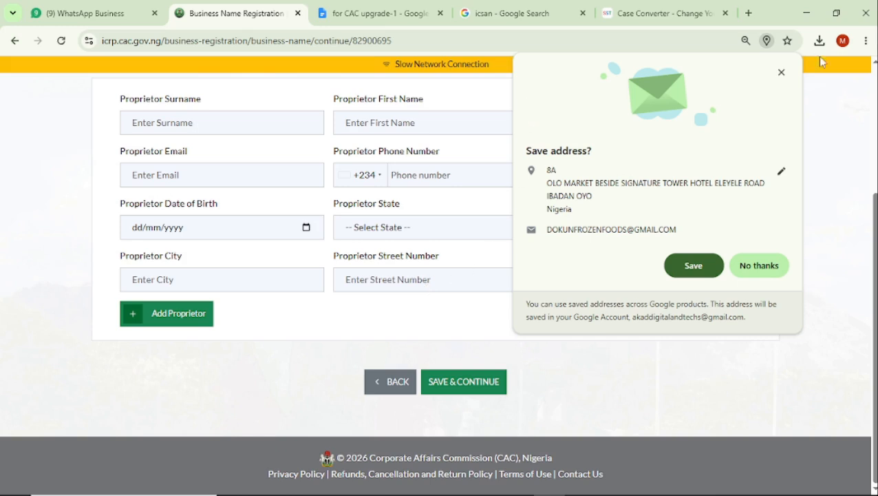
left_click(781, 72)
Step: Add the proprietor with the completed personal, contact and address details, and save the proprietor information
scroll(231, 201, "up", 2)
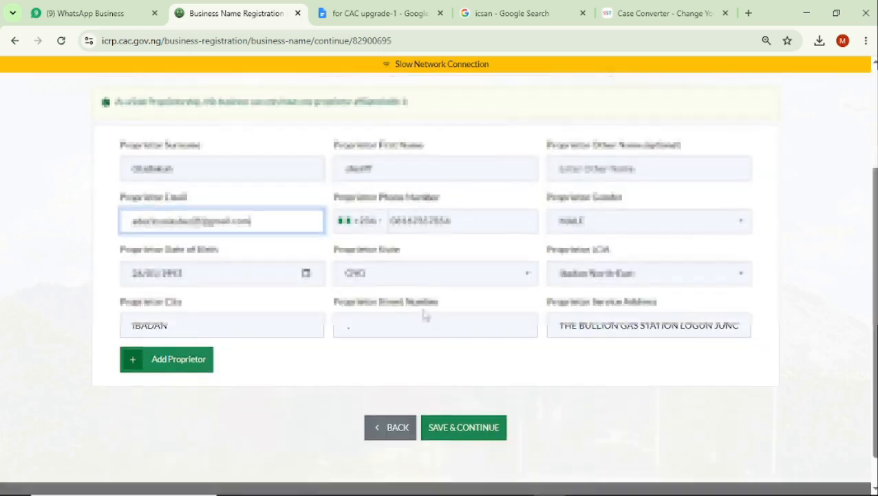
scroll(424, 315, "down", 1)
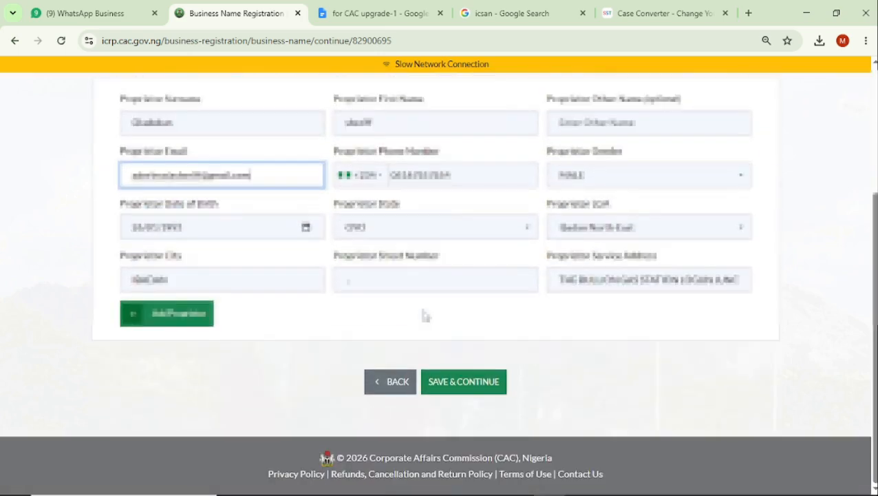
left_click(384, 314)
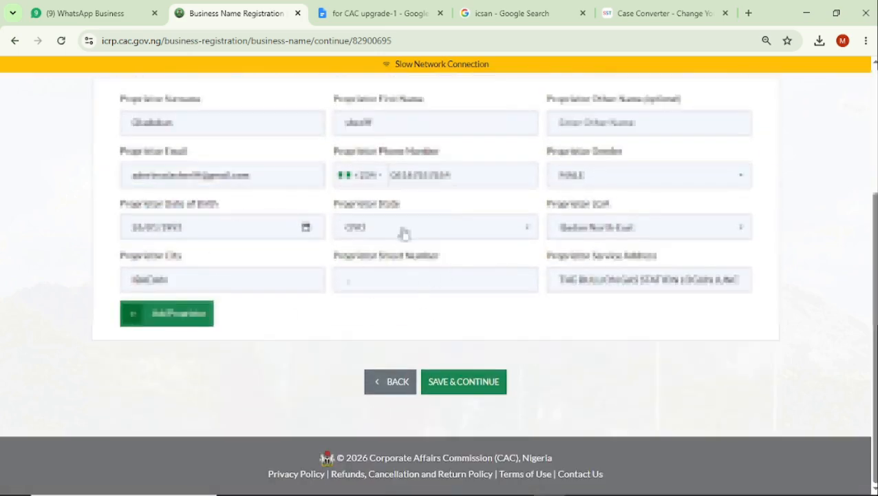
left_click(188, 318)
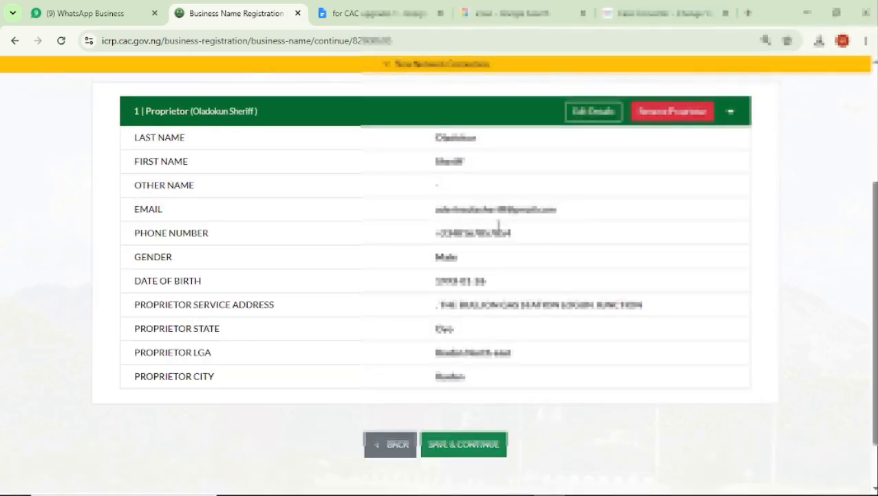
scroll(463, 130, "down", 2)
left_click(464, 382)
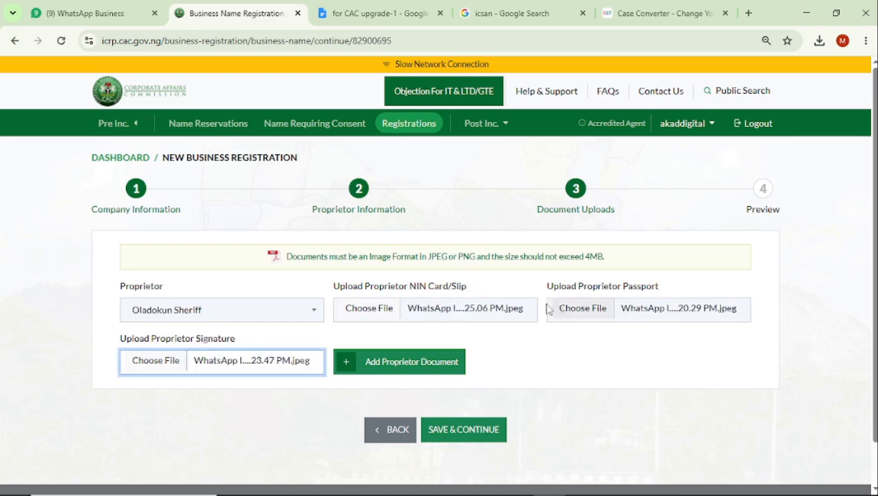
Step: Add the proprietor's NIN slip, passport photograph and signature files, then save them and review the registration preview
left_click(437, 370)
scroll(577, 344, "down", 3)
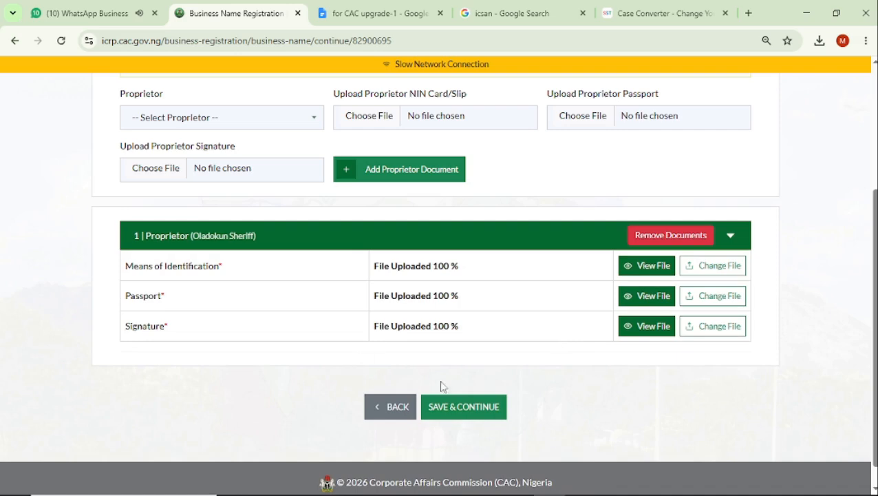
left_click(463, 407)
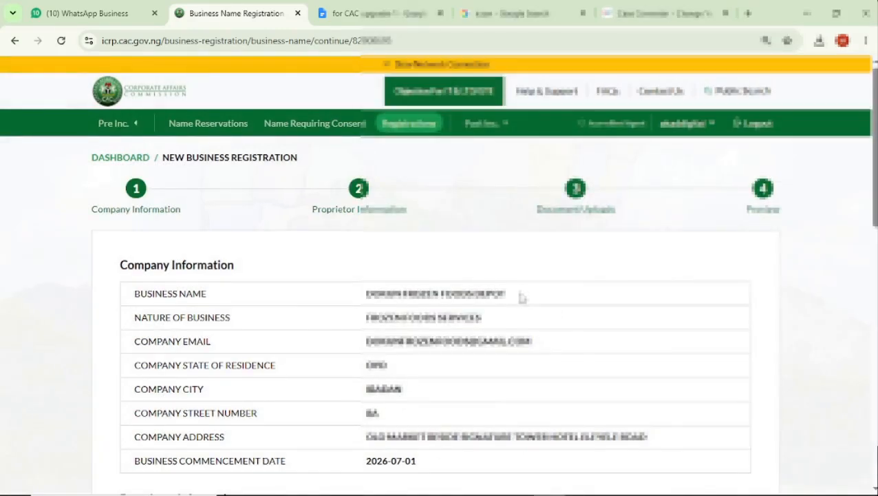
scroll(529, 275, "down", 2)
scroll(530, 268, "up", 2)
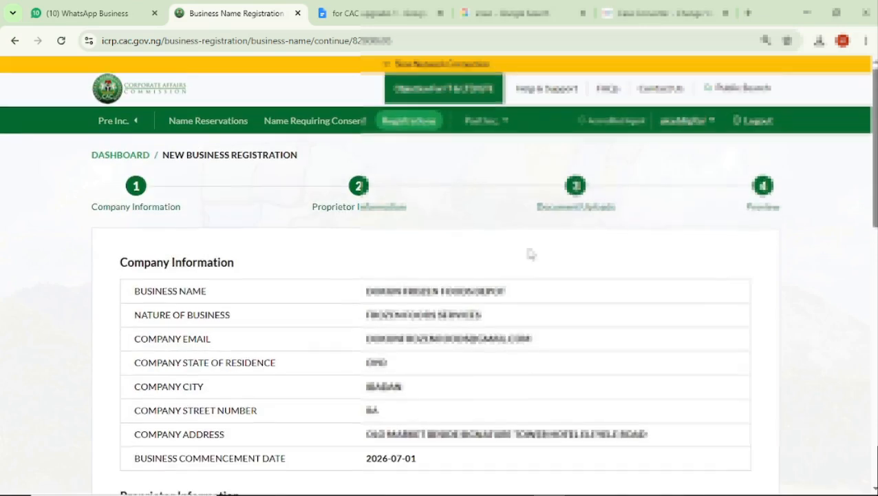
Step: Check the company, proprietor and uploaded document details in the preview, submit the registration, and proceed to the payment options
scroll(530, 254, "down", 5)
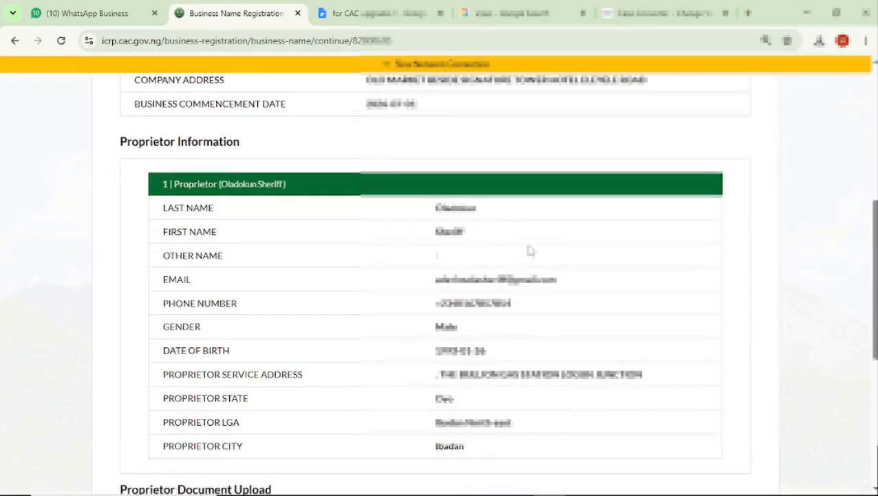
scroll(530, 251, "down", 5)
scroll(528, 249, "up", 3)
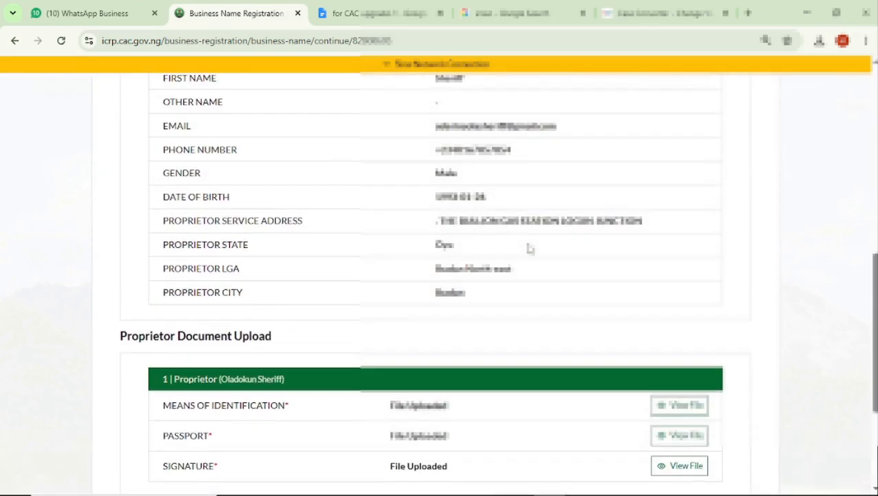
scroll(530, 247, "up", 3)
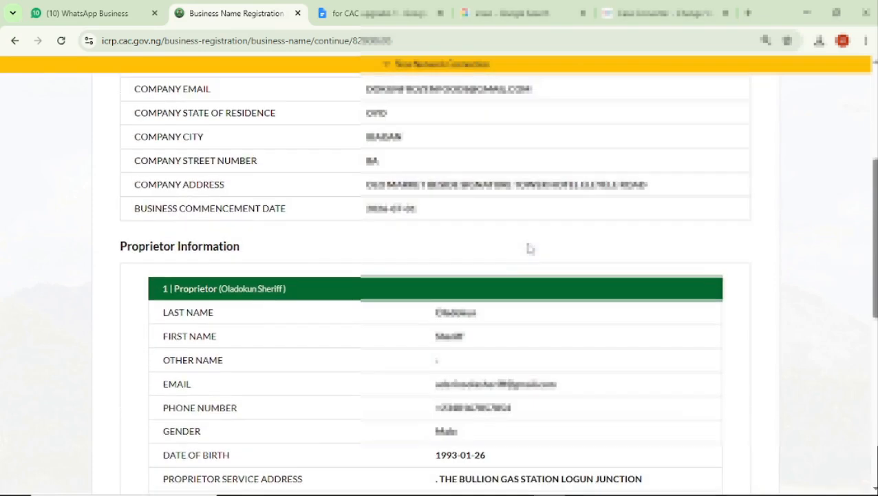
scroll(530, 247, "down", 5)
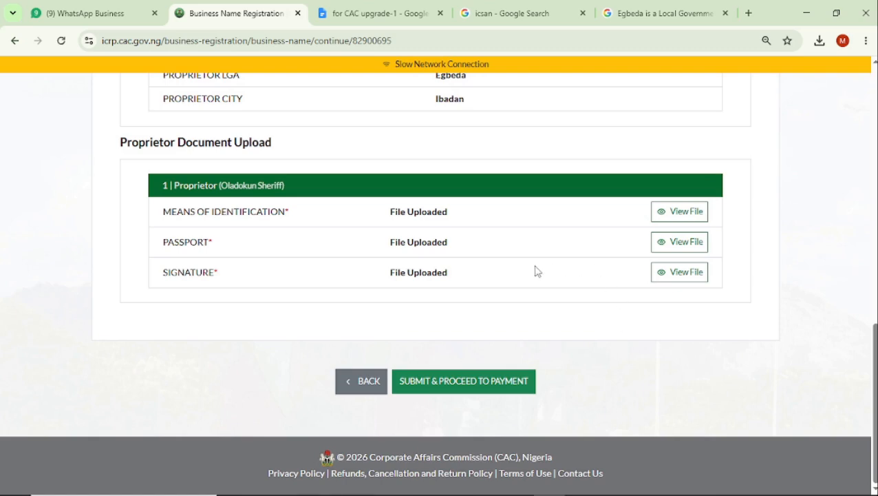
left_click(486, 384)
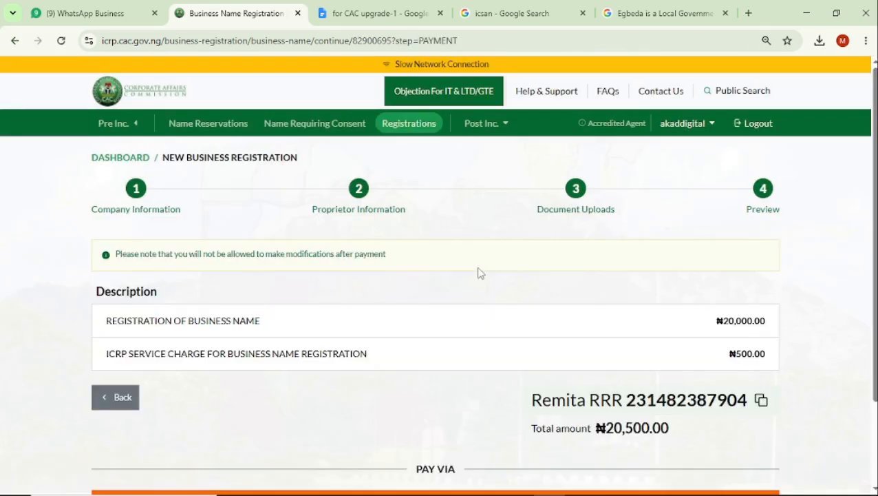
scroll(478, 273, "down", 1)
scroll(486, 296, "up", 1)
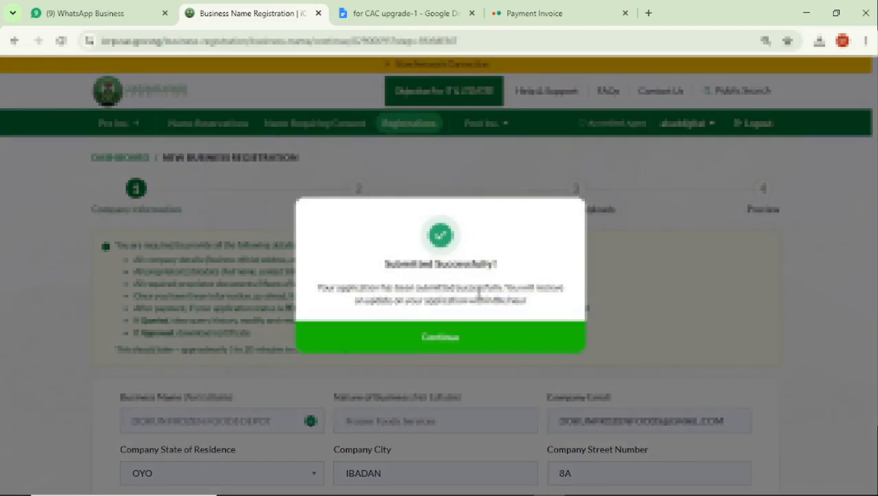
Step: Continue from the submission confirmation to the registrations dashboard and reload it to update the application's status
left_click(445, 342)
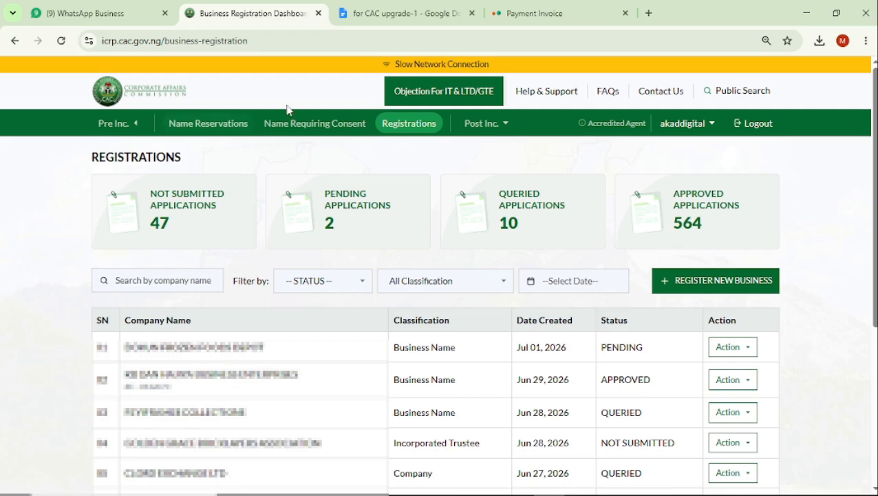
left_click(62, 41)
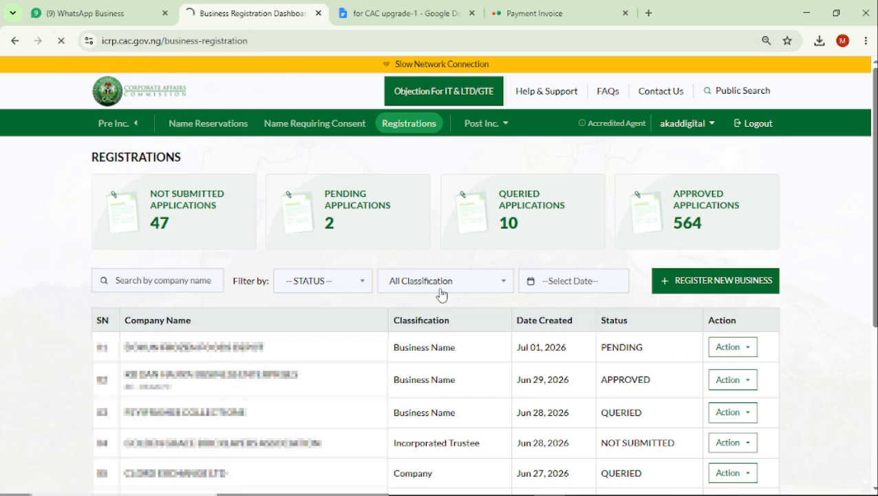